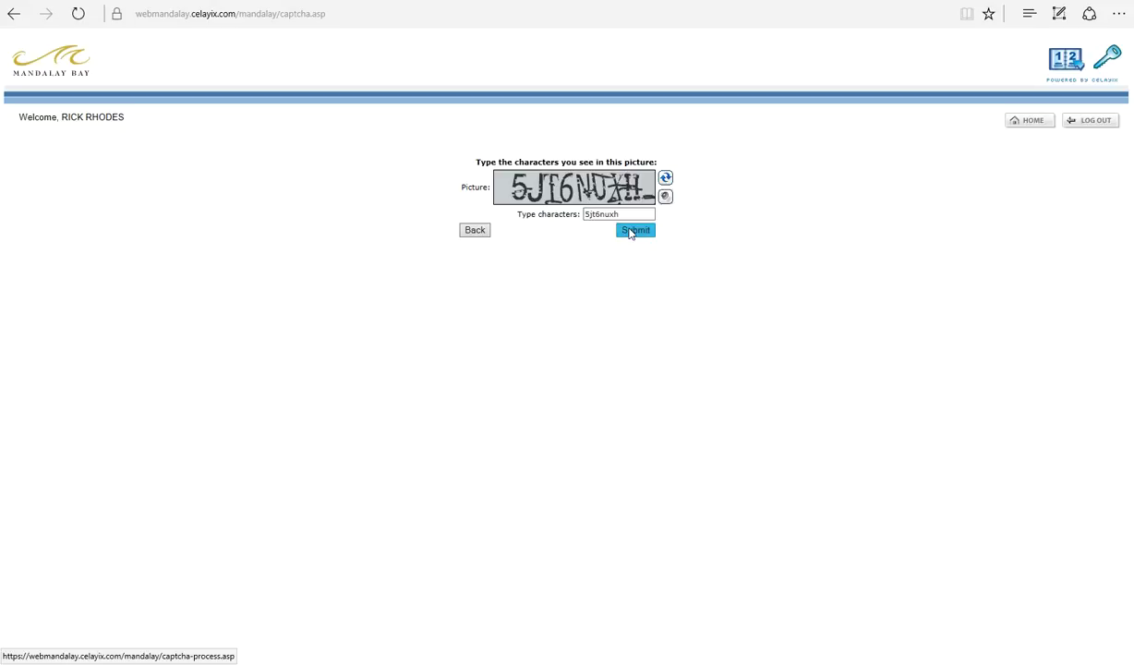
# Submit the captcha, then repeat the 12/10/2016 Server shift search and pass its refreshed captcha by entering the picture's characters.
pyautogui.click(634, 230)
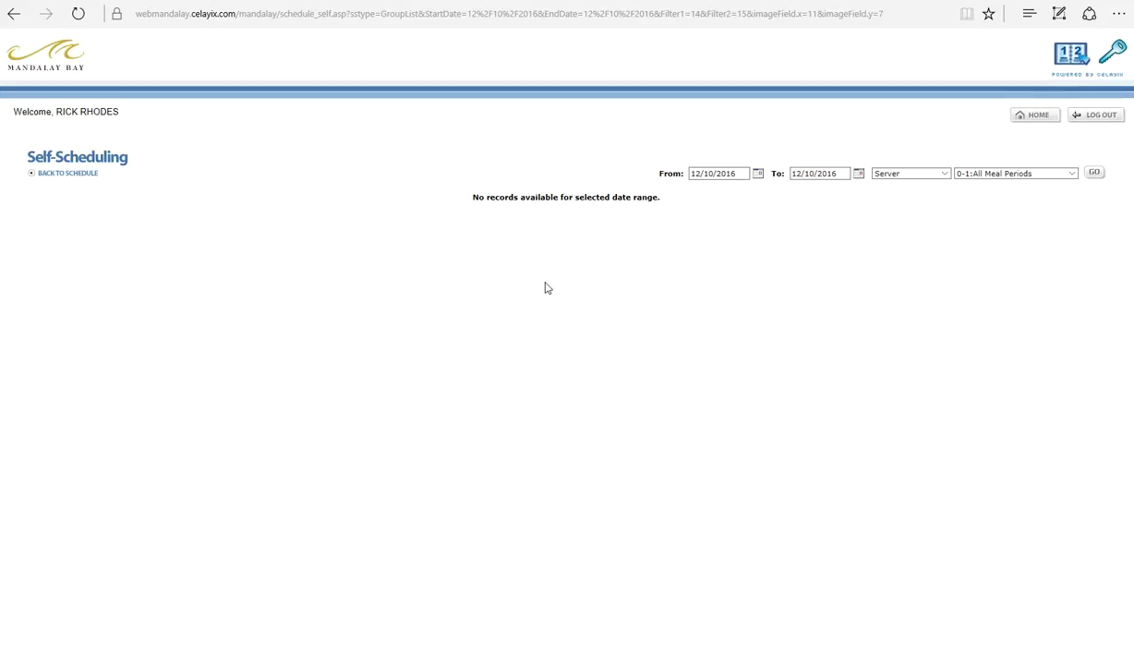
pyautogui.click(1093, 173)
pyautogui.click(665, 179)
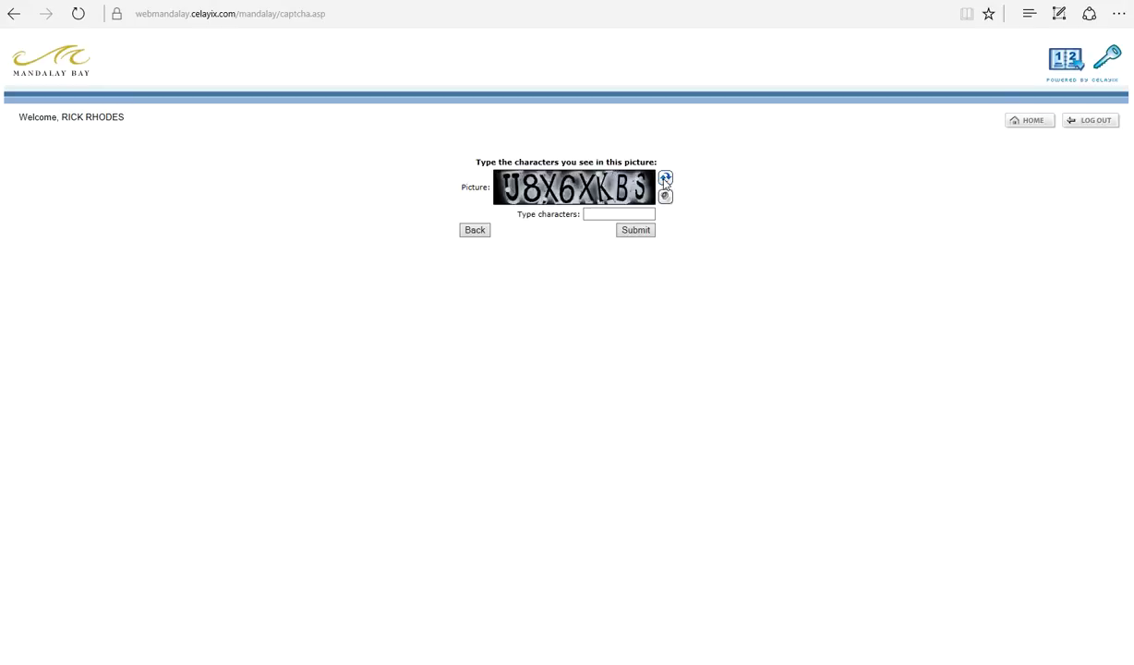
pyautogui.click(614, 212)
pyautogui.write('u')
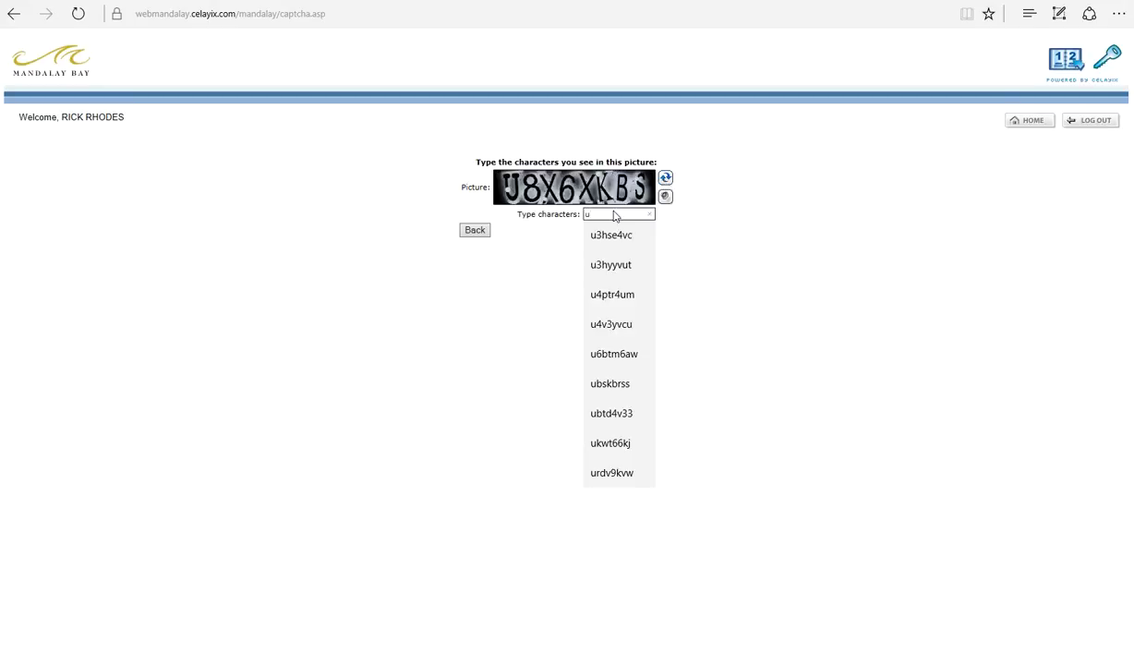
pyautogui.write('8x')
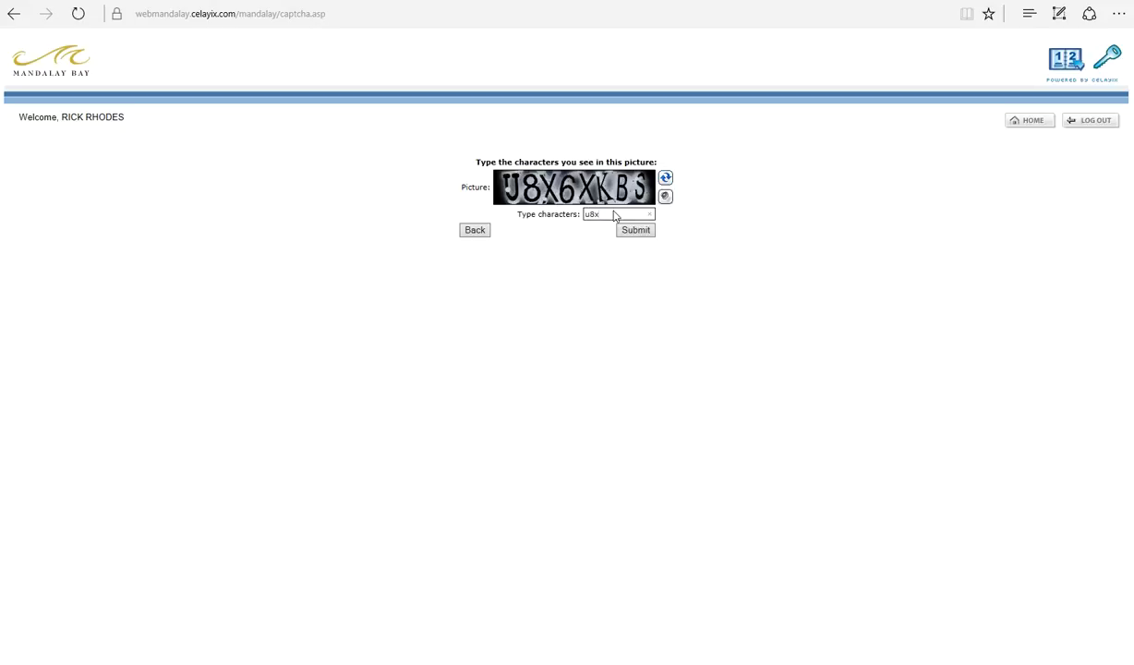
pyautogui.write('6xkbs')
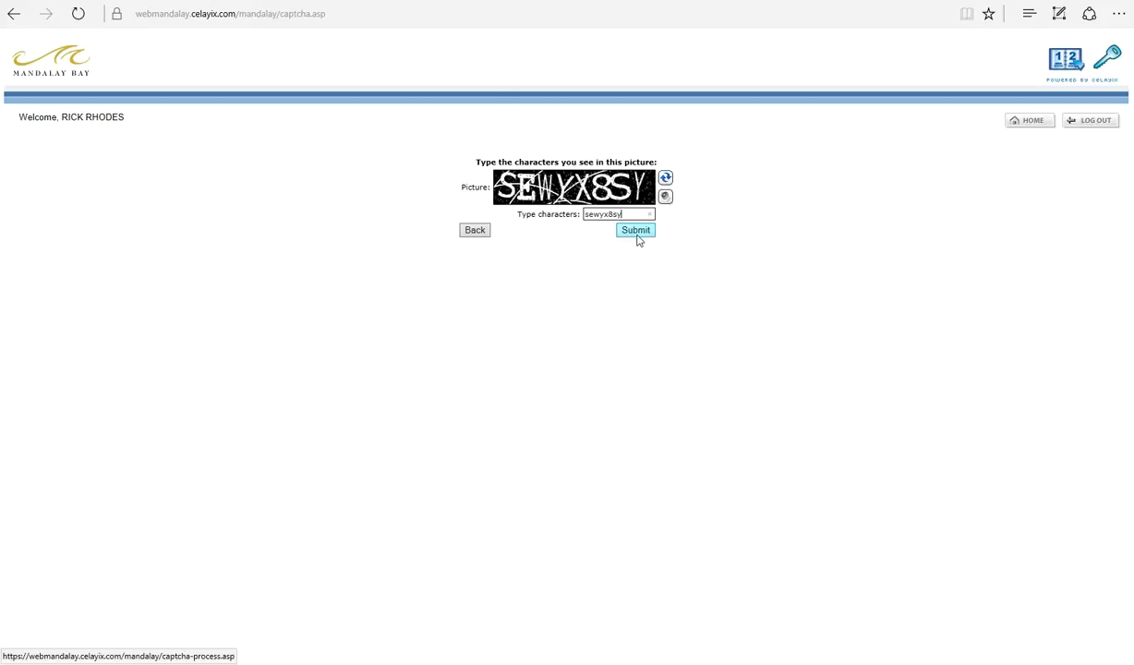
pyautogui.click(636, 232)
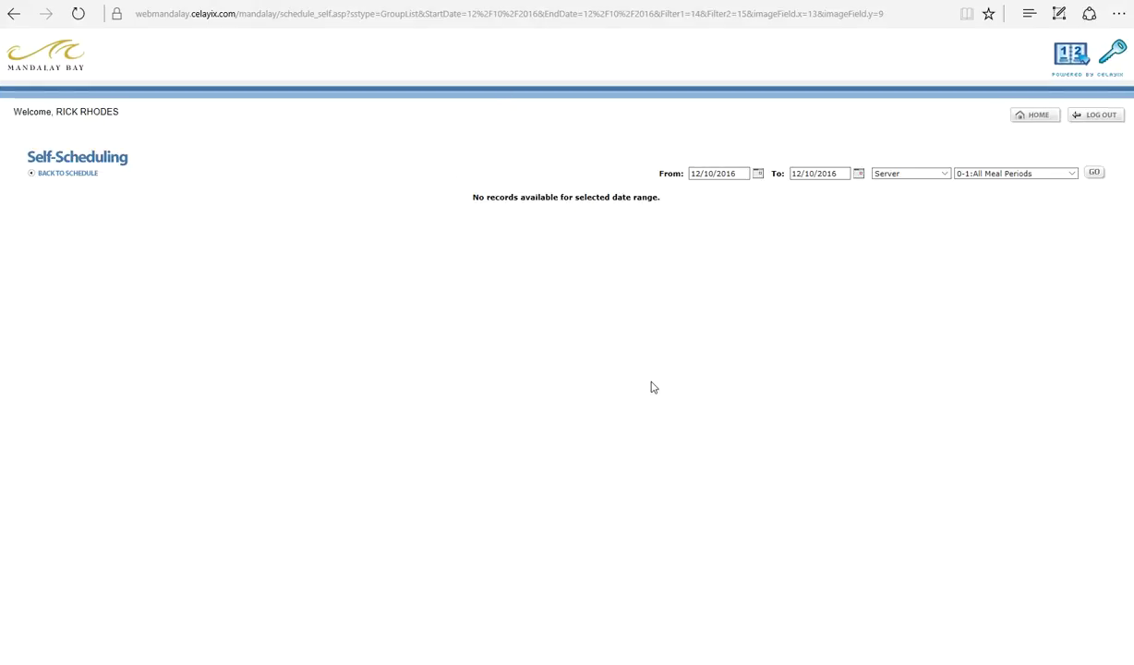
# Search again for Server shifts on 12/10/2016 across all meal periods, entering and submitting the captcha characters.
pyautogui.click(1093, 173)
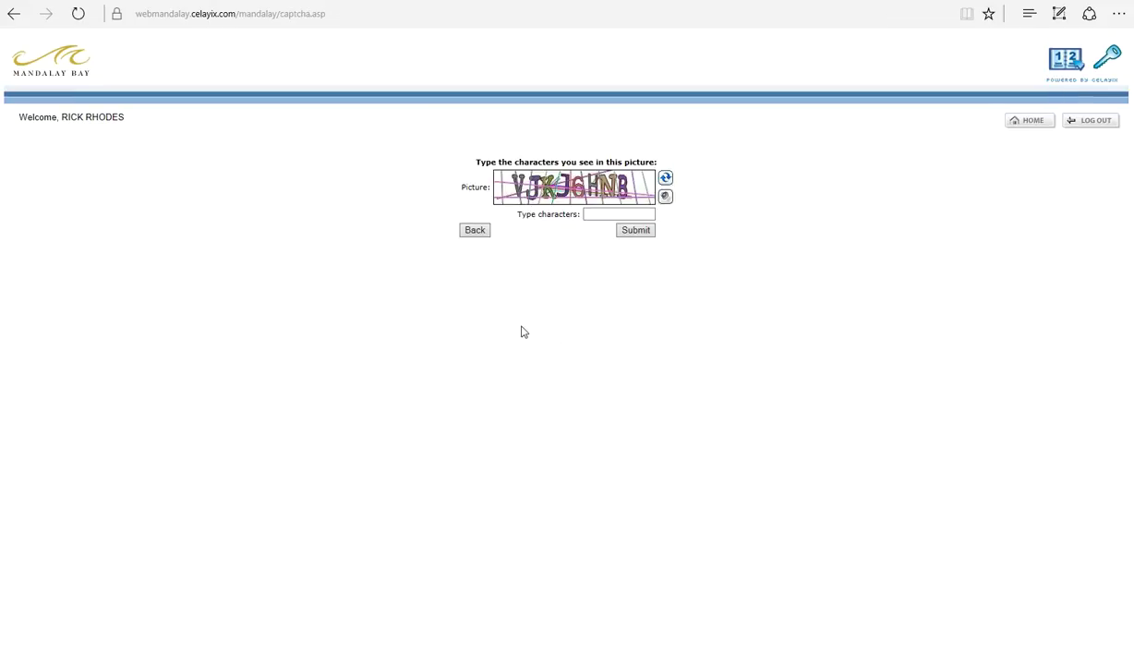
pyautogui.click(604, 212)
pyautogui.write('vjkjgh')
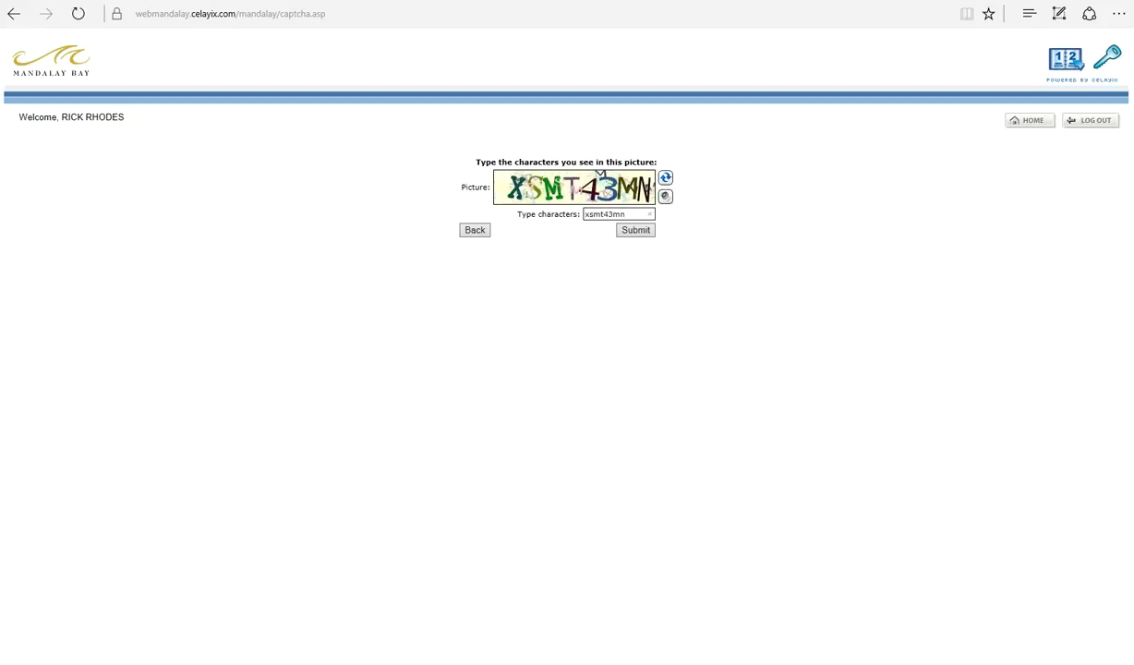
pyautogui.press('Return')
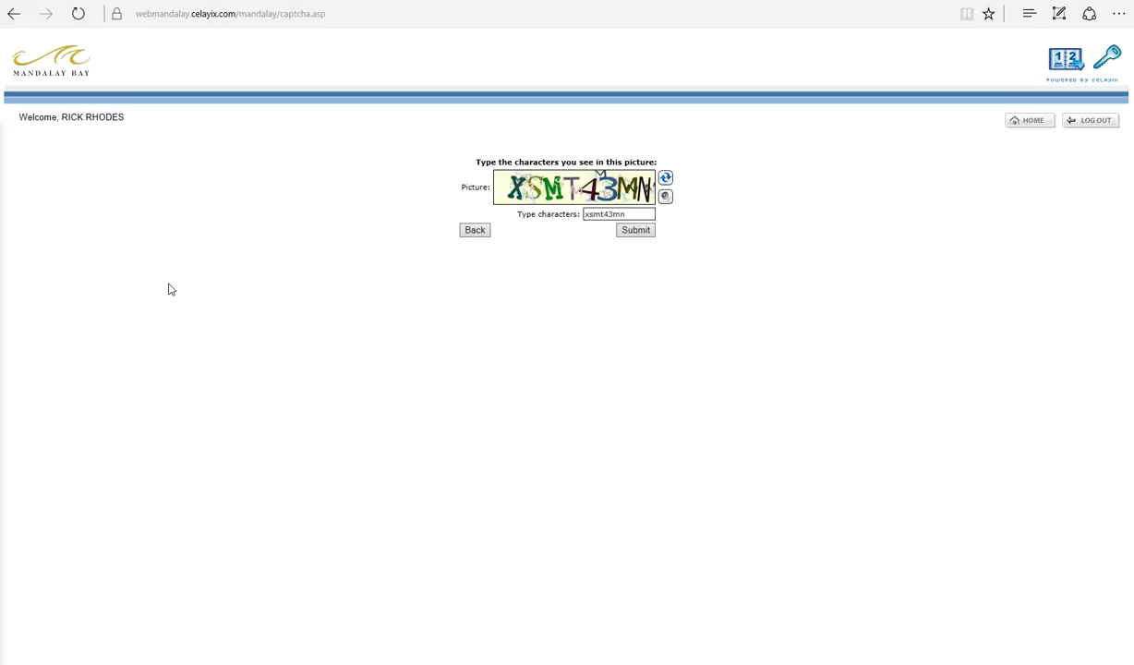
pyautogui.click(634, 231)
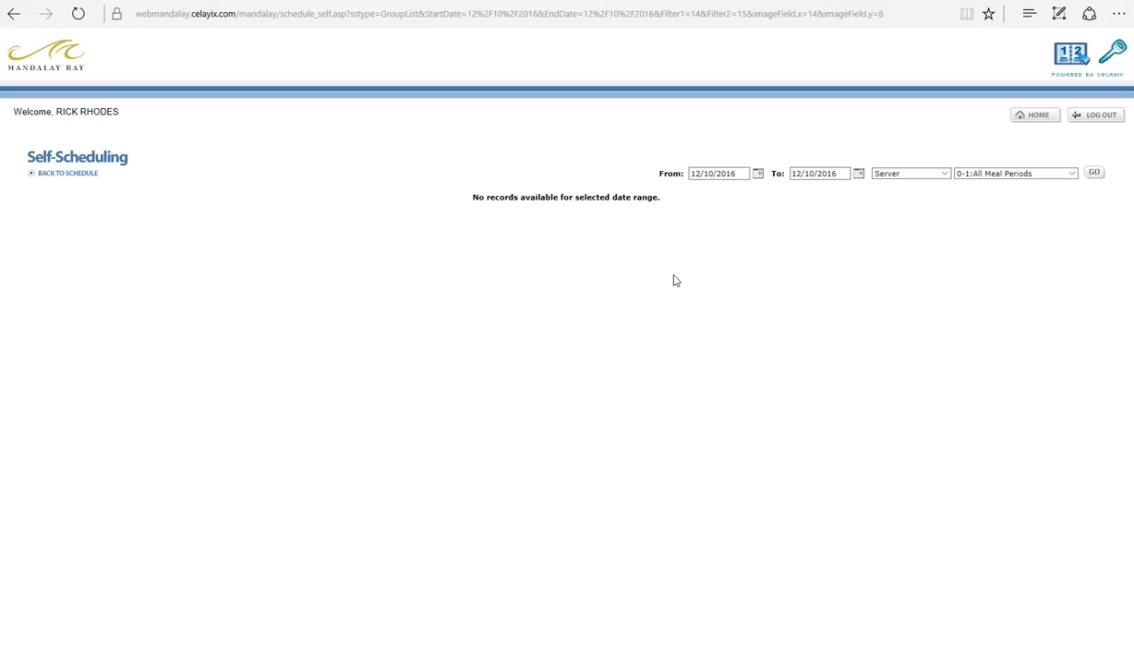
# Start another 12/10/2016 Server shift search, fill in the characters of a refreshed captcha, and advance the schedule calendar to January 2017.
pyautogui.click(1090, 179)
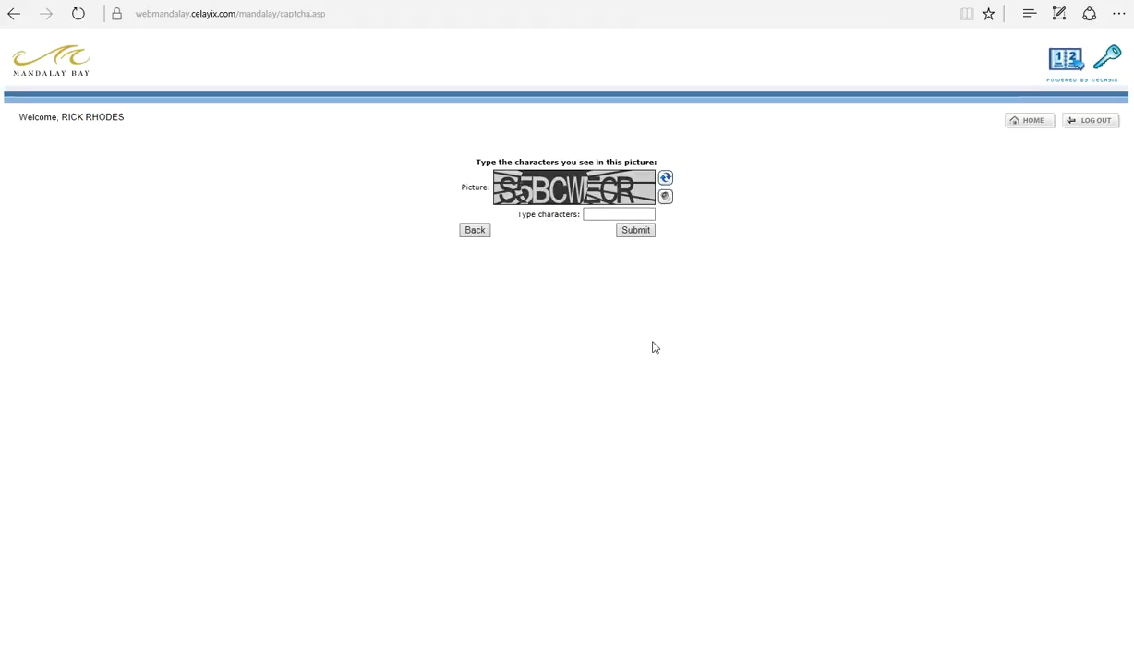
pyautogui.click(665, 178)
pyautogui.click(590, 213)
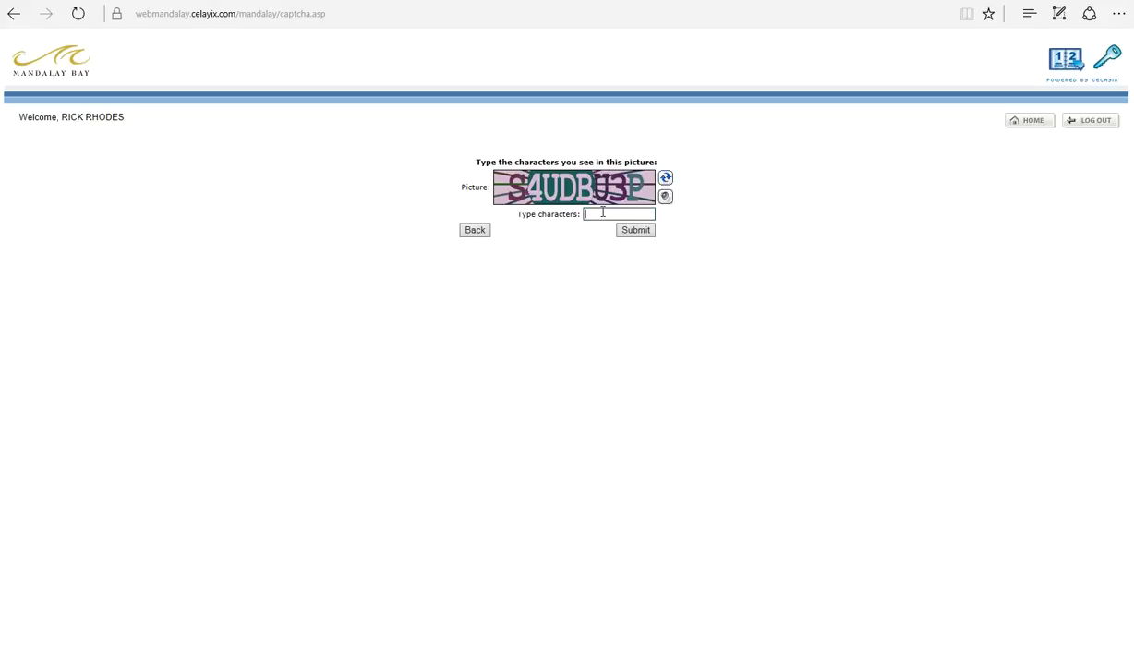
pyautogui.write('s4udbu3p')
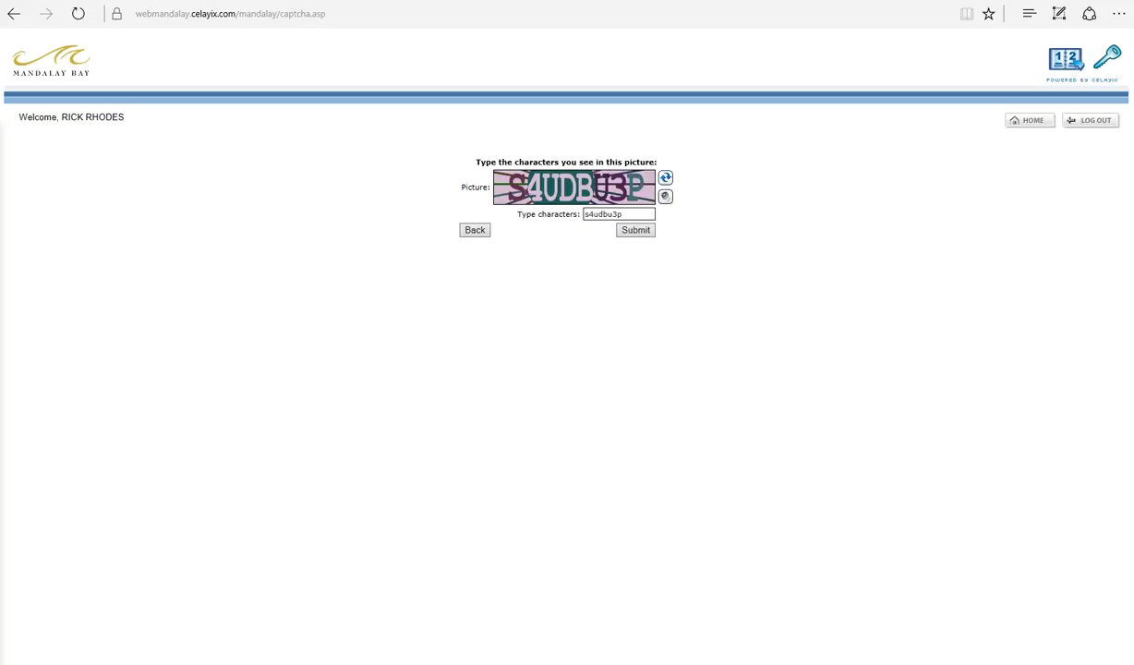
pyautogui.press('Return')
pyautogui.click(112, 182)
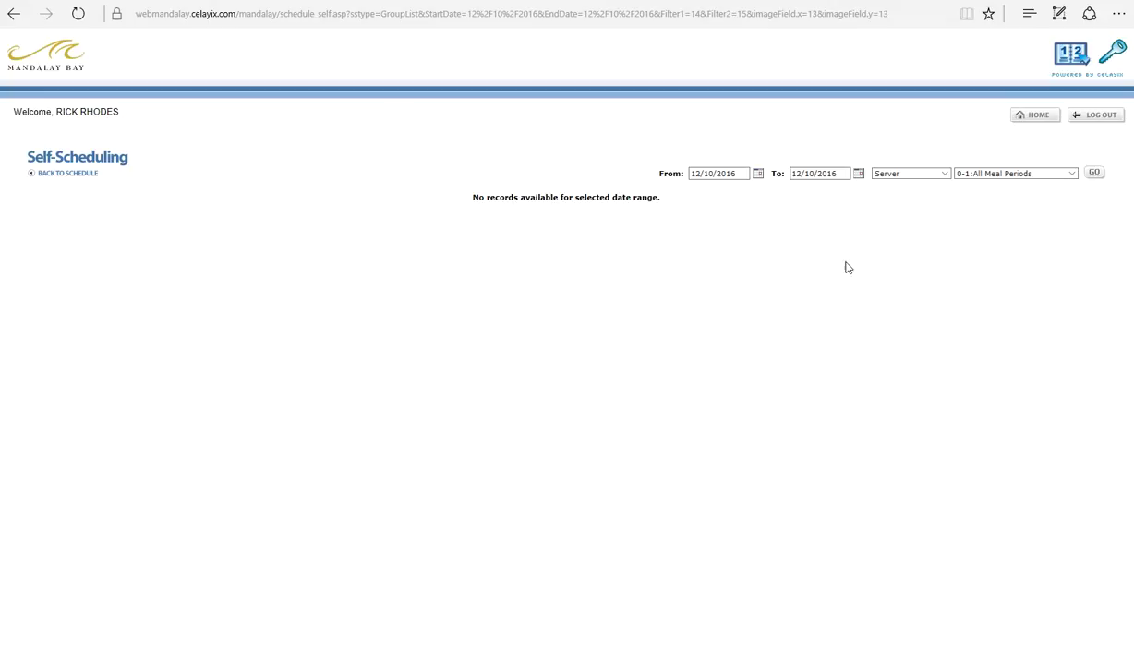
# Start a second 12/10/2016 Server shift search, fill in its captcha characters, and advance the schedule calendar to February 2017.
pyautogui.click(1095, 174)
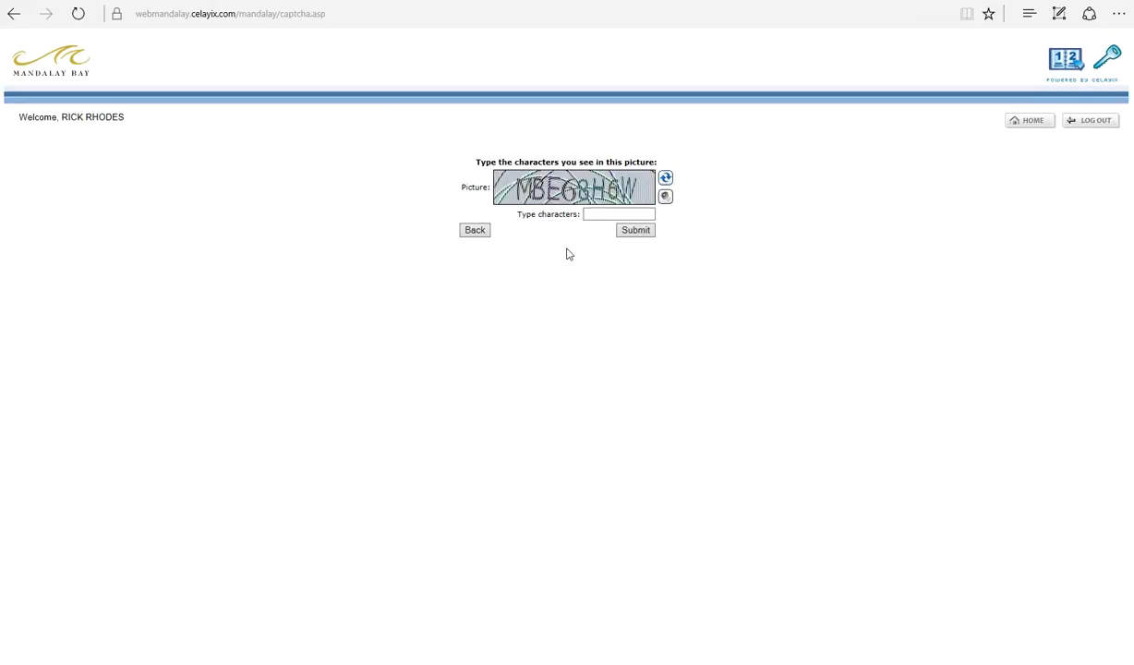
pyautogui.click(596, 214)
pyautogui.write('mbe')
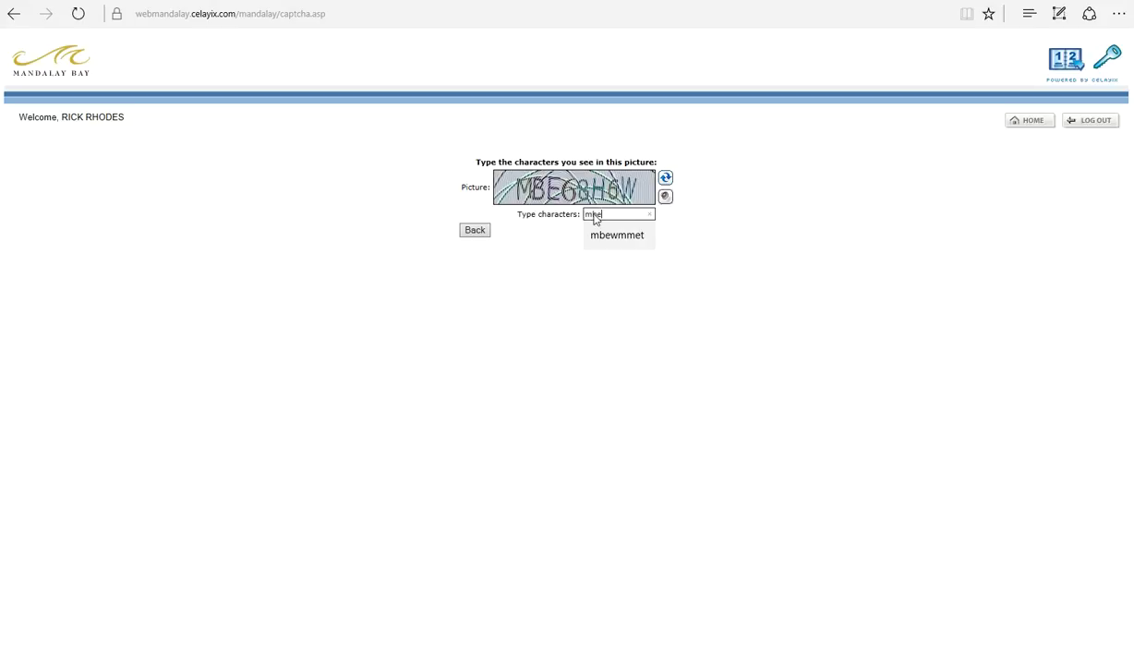
pyautogui.press('Return')
pyautogui.write('68h6w')
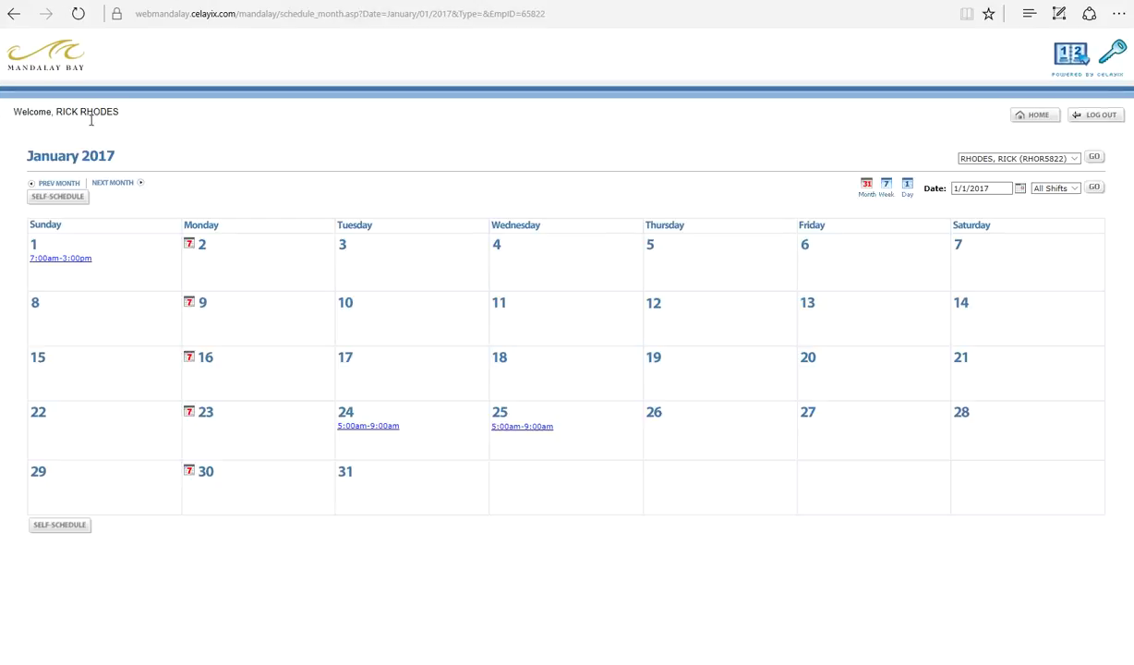
pyautogui.click(114, 182)
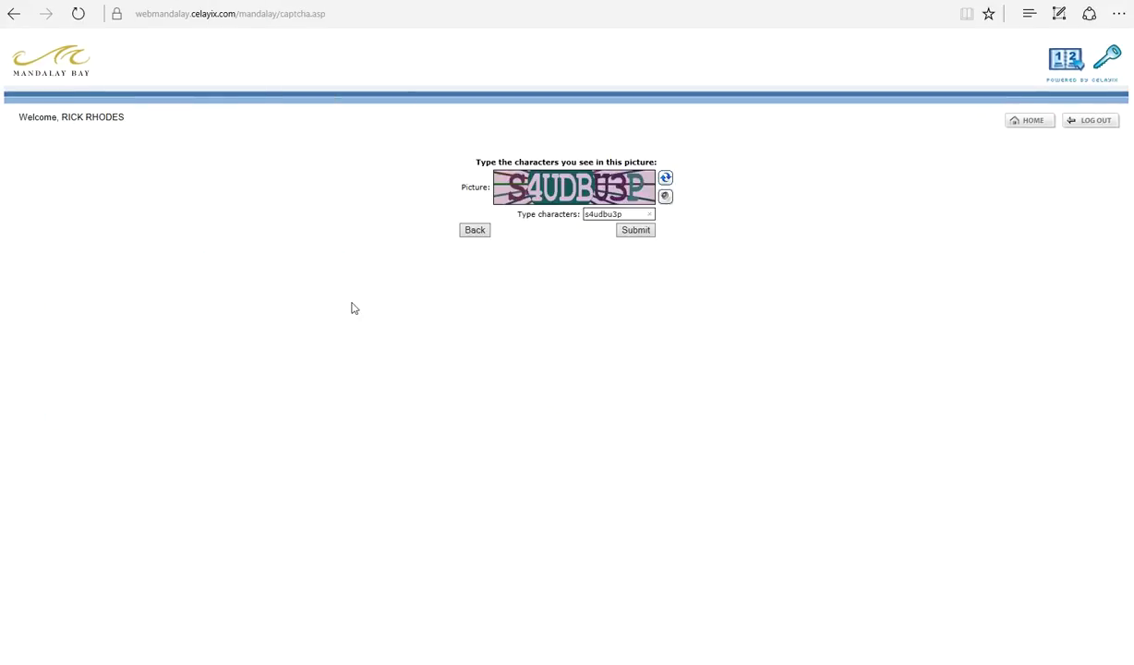
# Submit the prepared captcha and self-schedule the 12/10/2016 Server shifts from 10:00am to 2:30pm and 4:45pm to 9:30pm in Mandalay Bay EFGH.
pyautogui.click(637, 234)
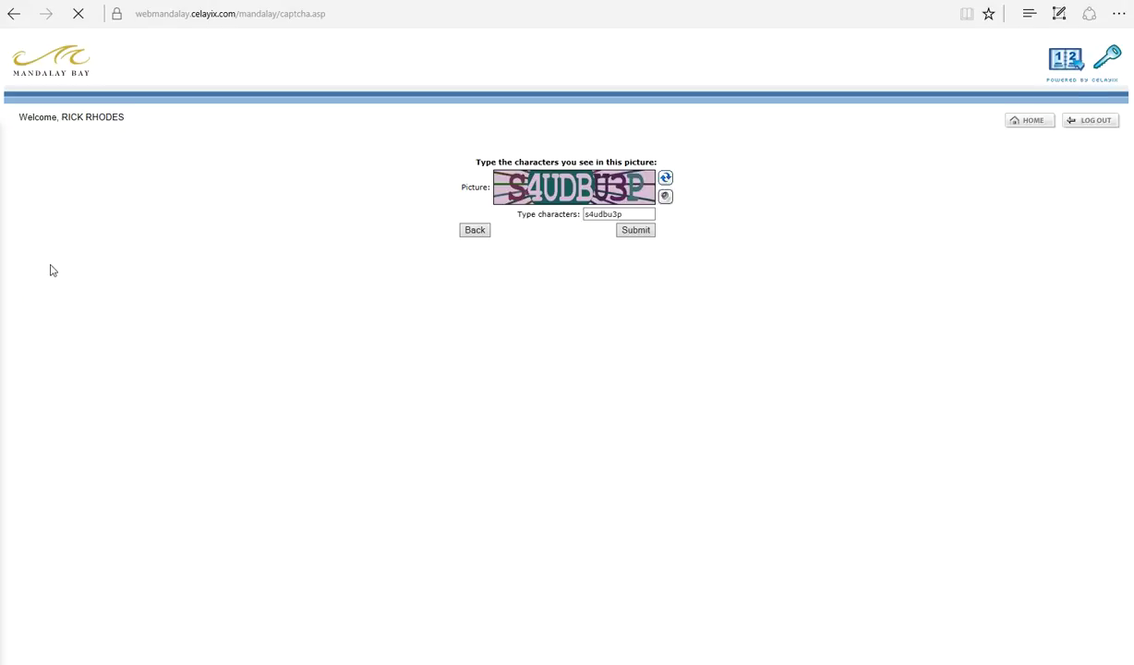
pyautogui.click(44, 235)
pyautogui.click(43, 216)
pyautogui.click(47, 266)
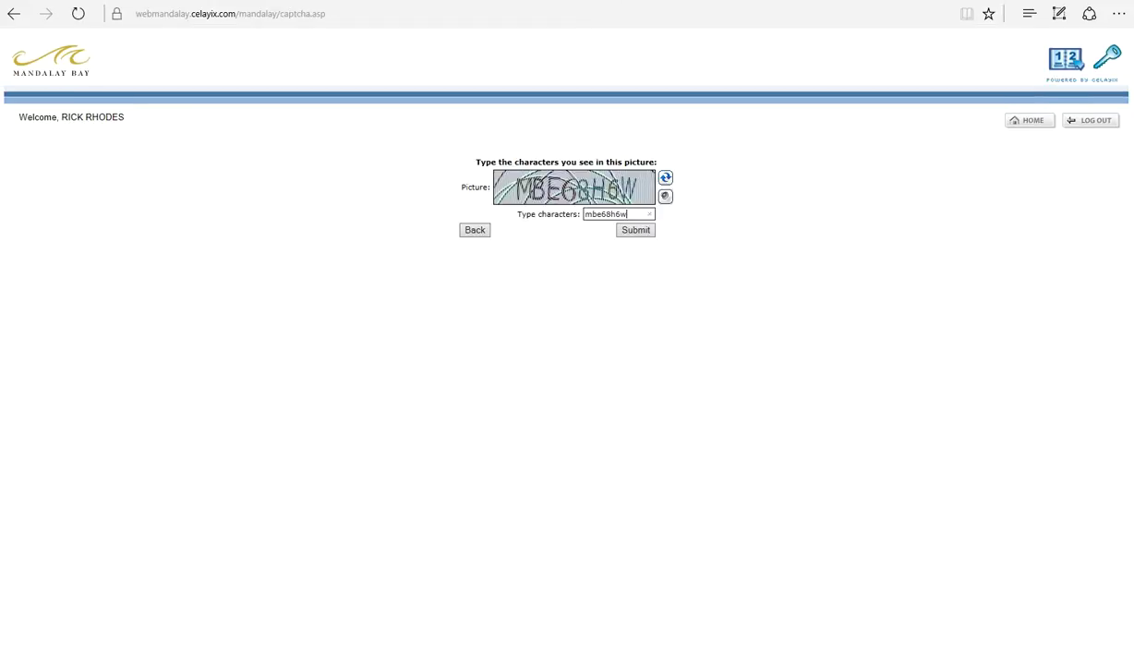
pyautogui.press('Return')
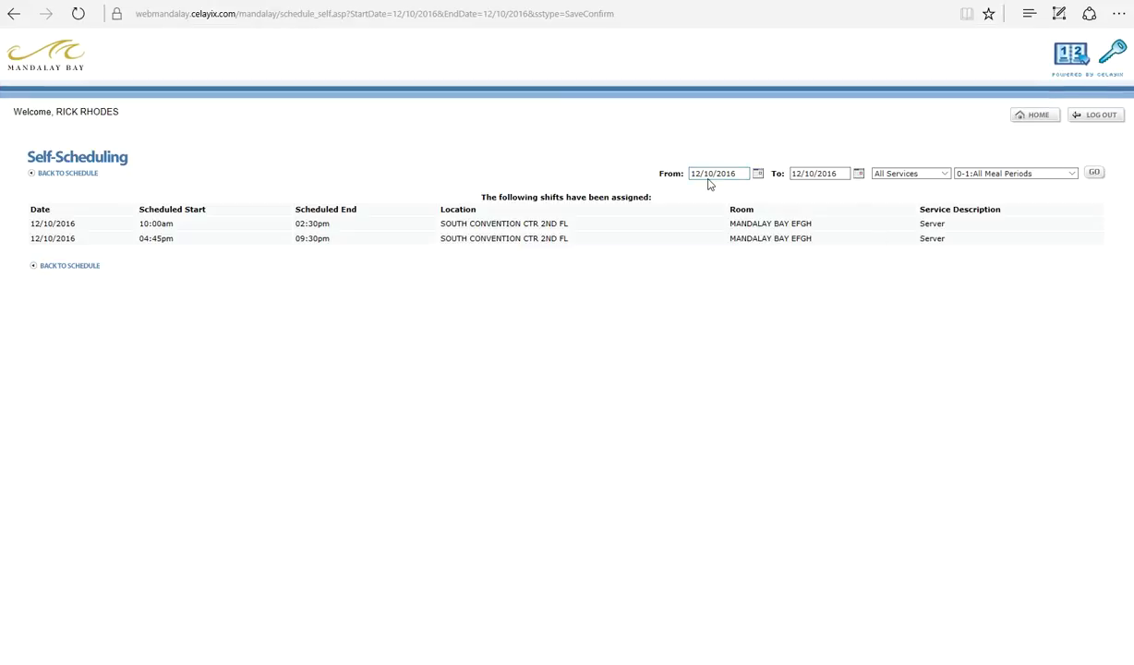
# Set the search end date to 12/11/2016, search all services and meal periods, and submit the captcha.
pyautogui.doubleClick(809, 175)
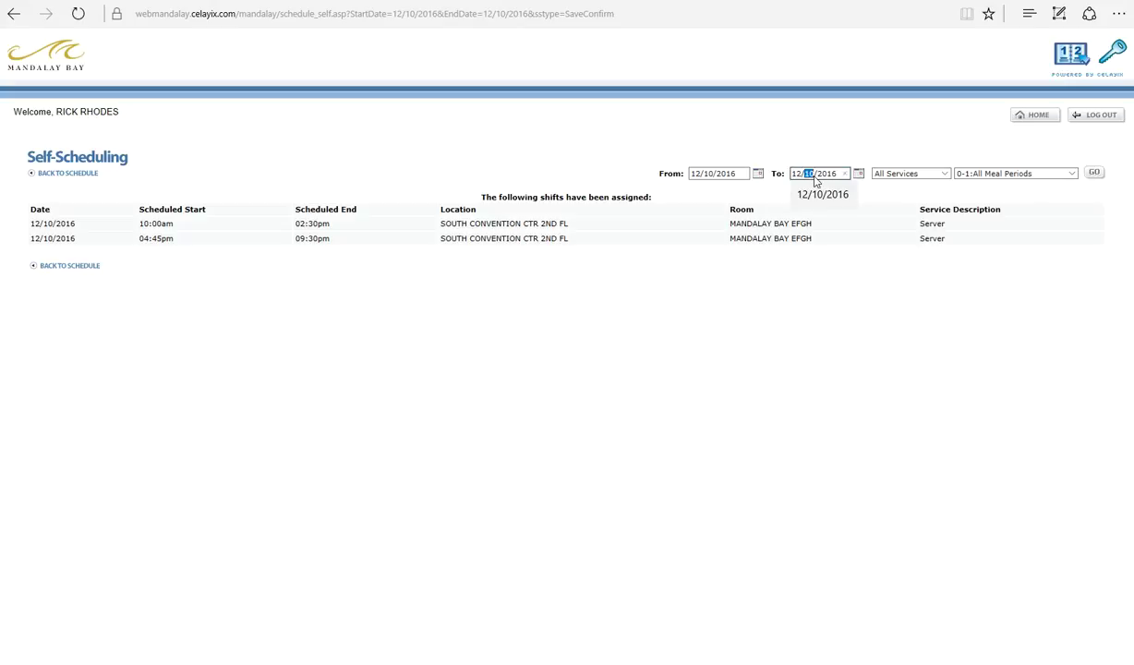
pyautogui.write('11')
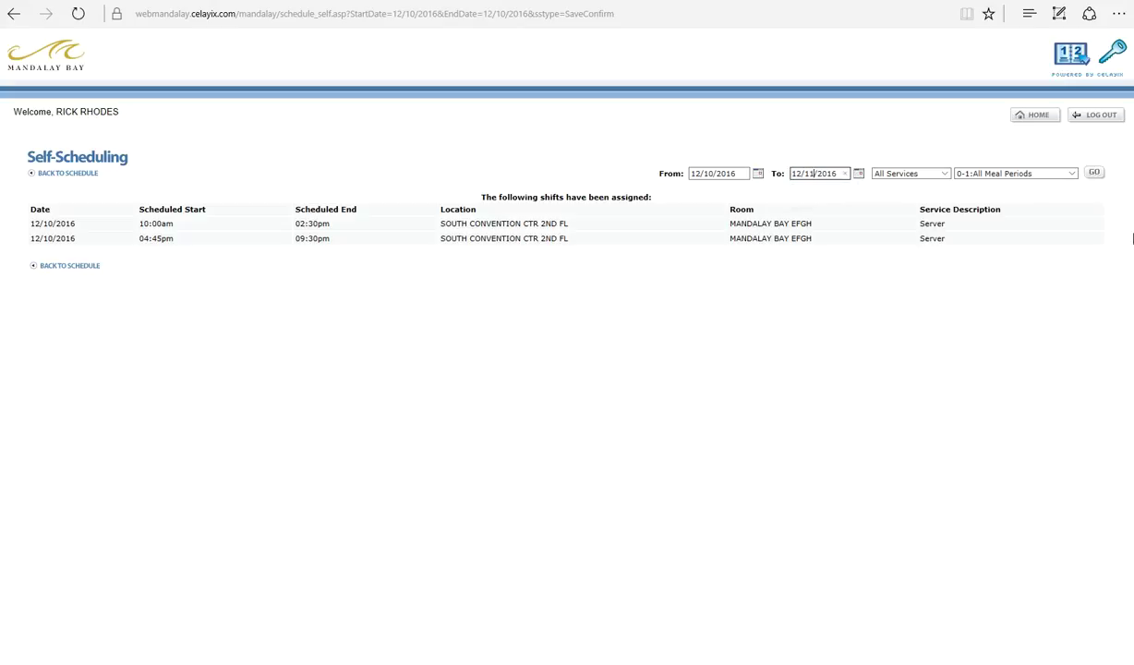
pyautogui.click(1094, 174)
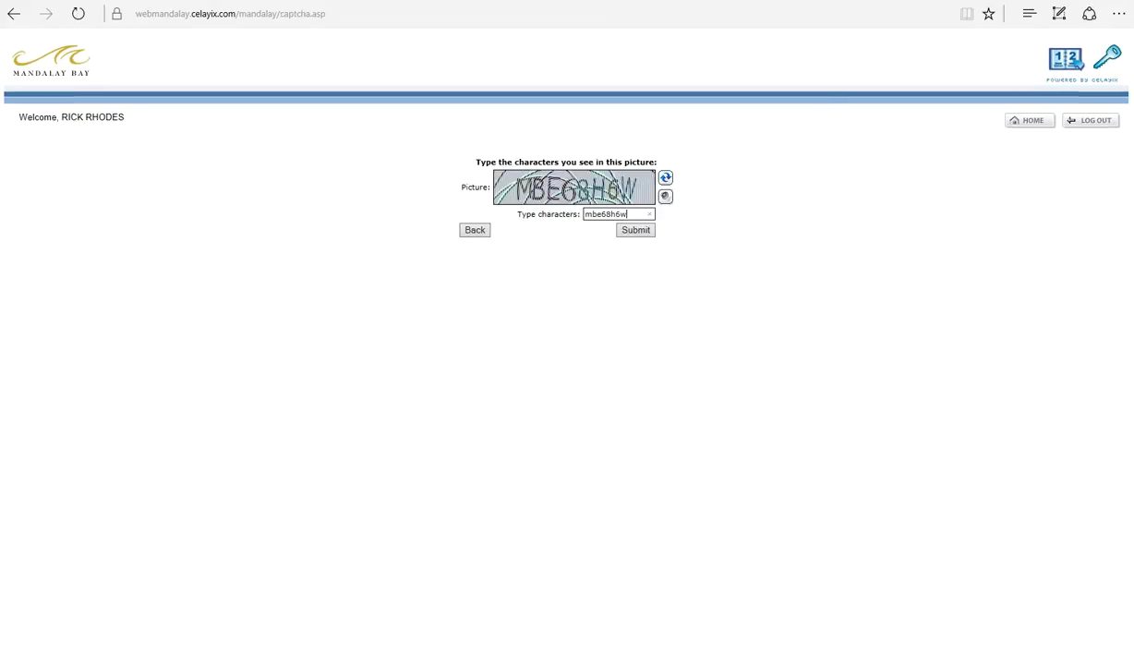
pyautogui.click(632, 236)
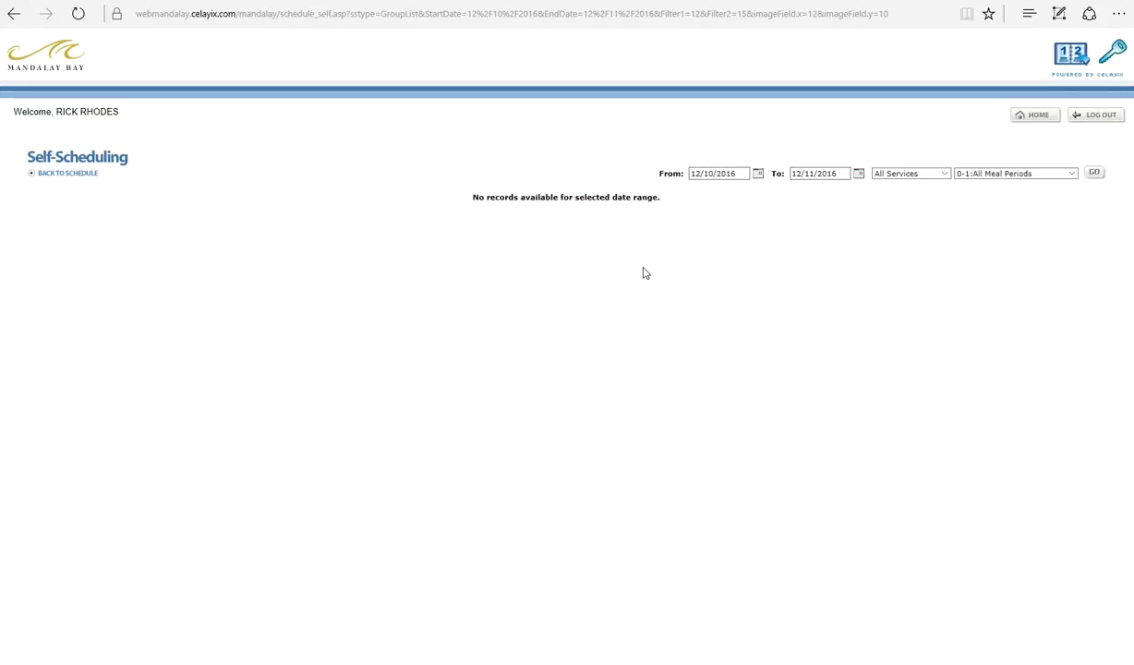
# Return to the monthly schedule, go back to December 2016, and open the week of 12/5/2016.
pyautogui.click(65, 173)
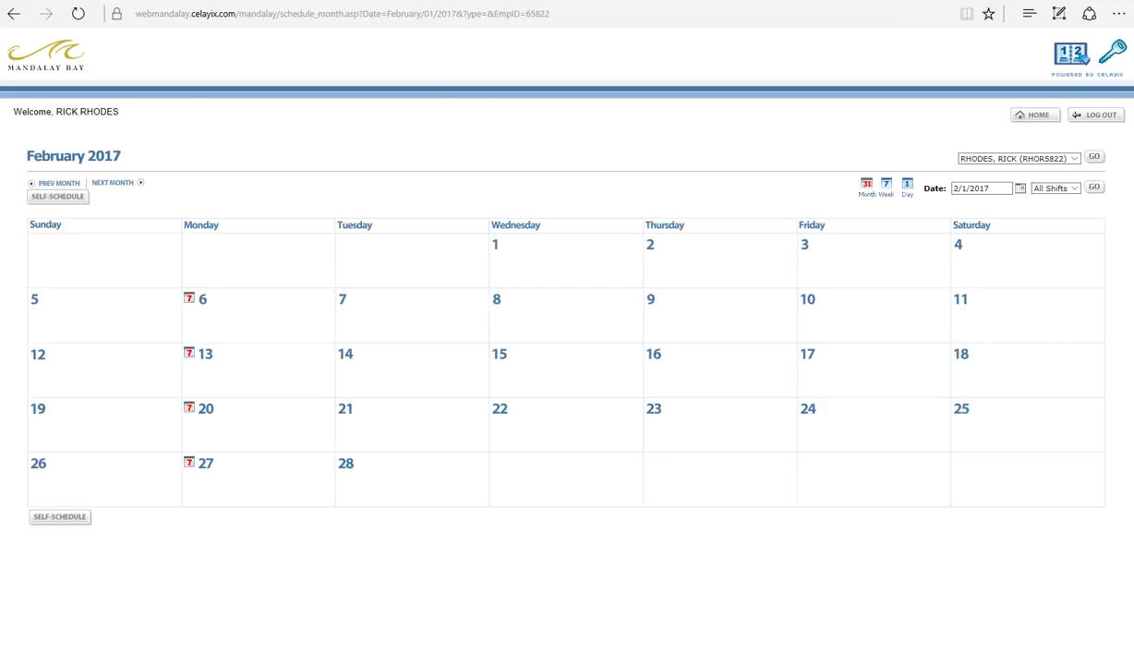
pyautogui.click(55, 184)
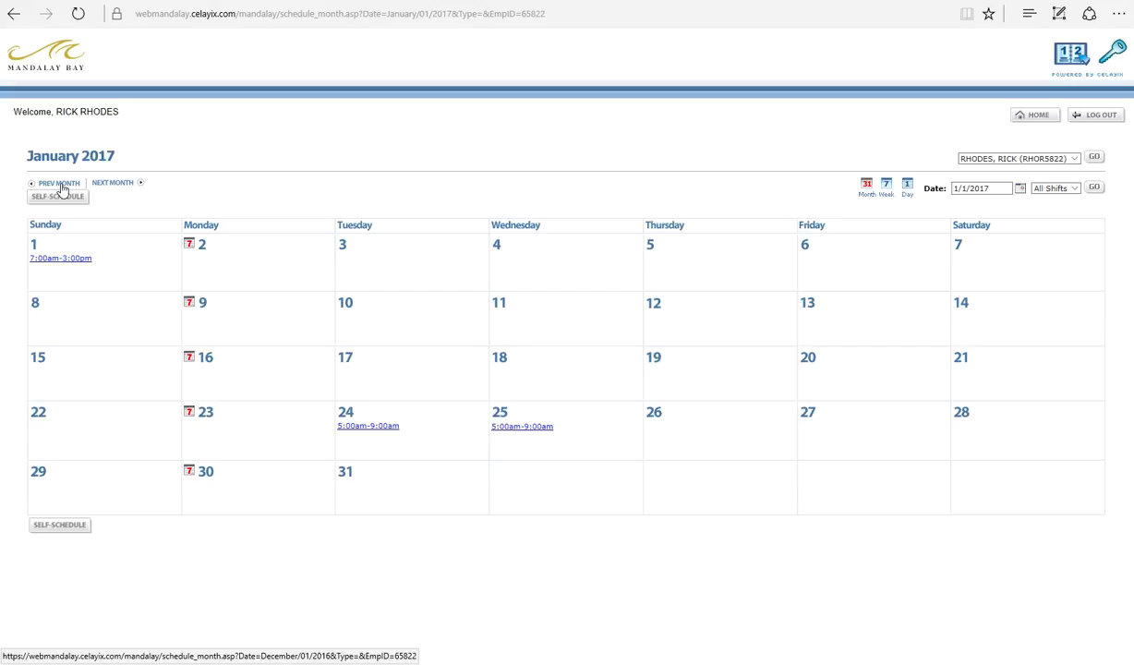
pyautogui.click(61, 184)
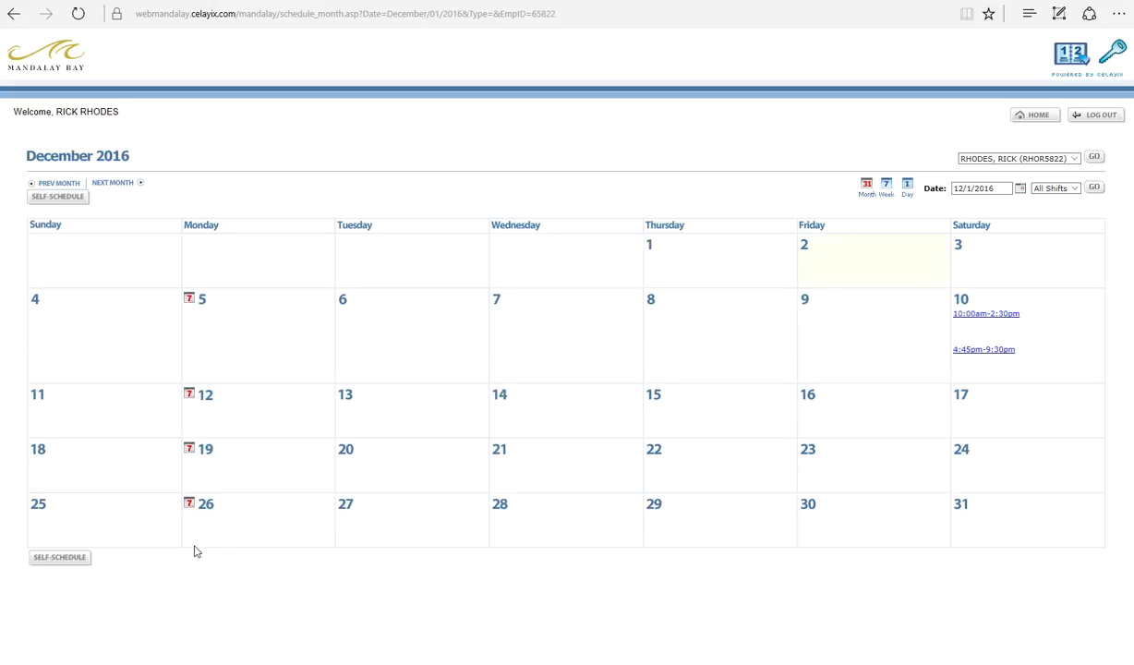
pyautogui.click(189, 297)
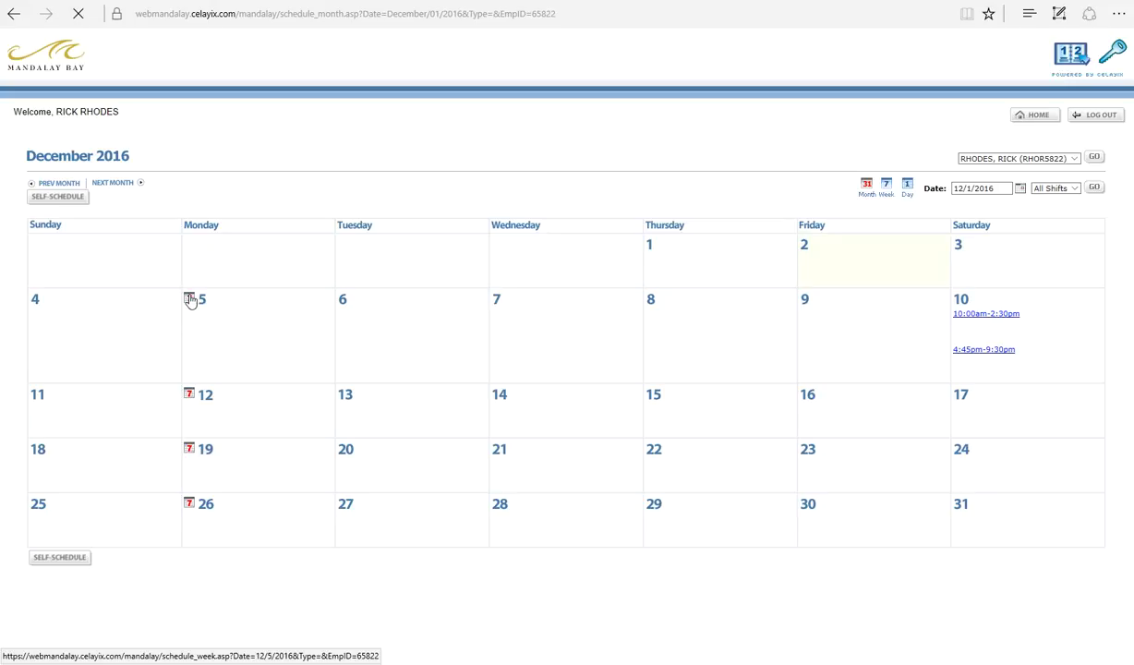